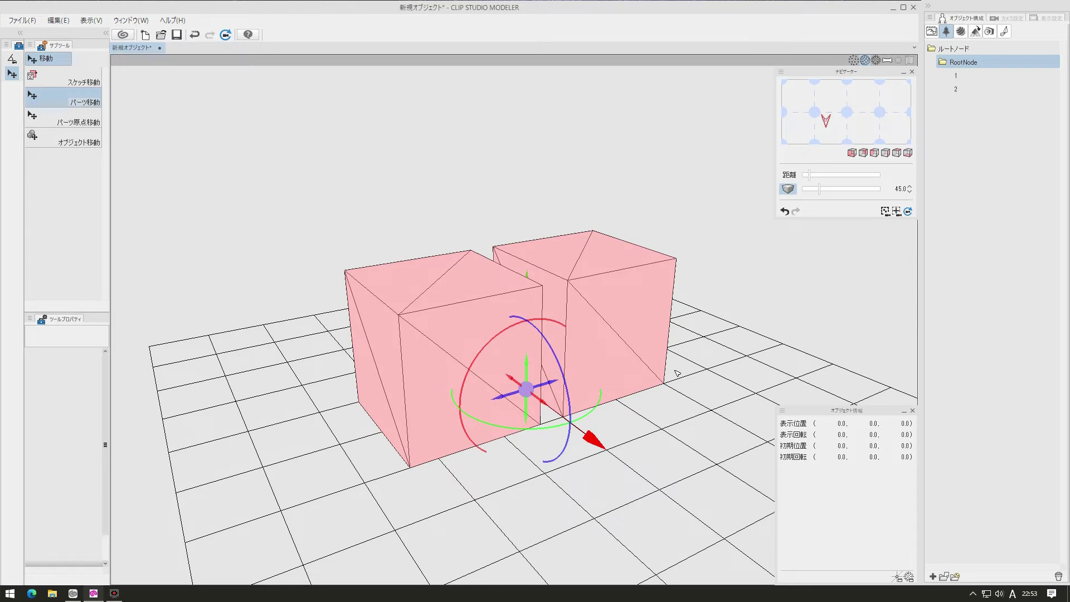
Step: Move the origin of part 1 to the centre of its cube, at about Y 52.7 and Z 70.2
key("ctrl+z")
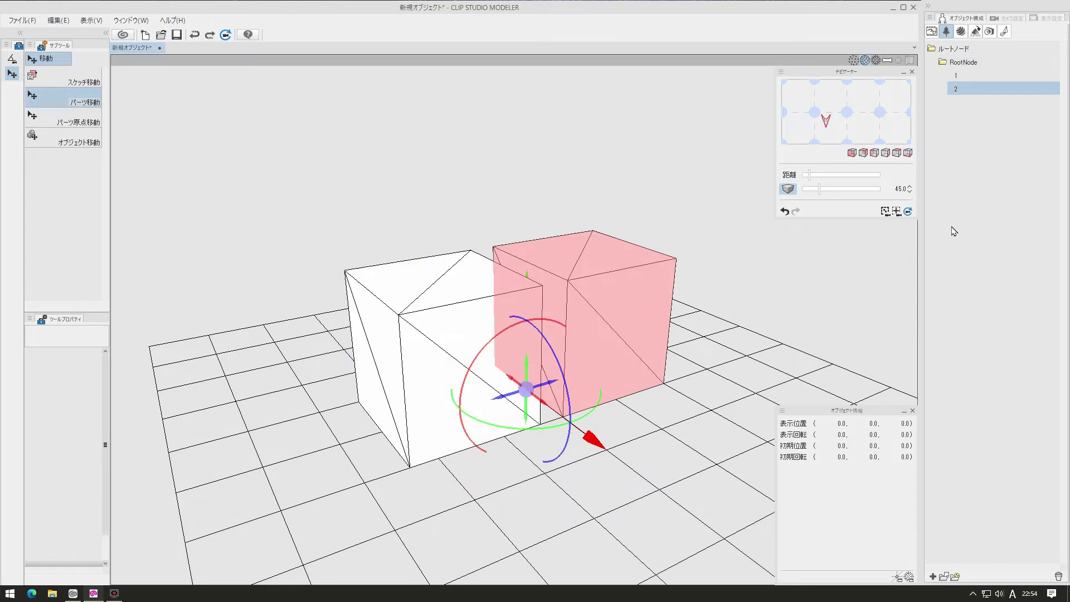
left_click(964, 76)
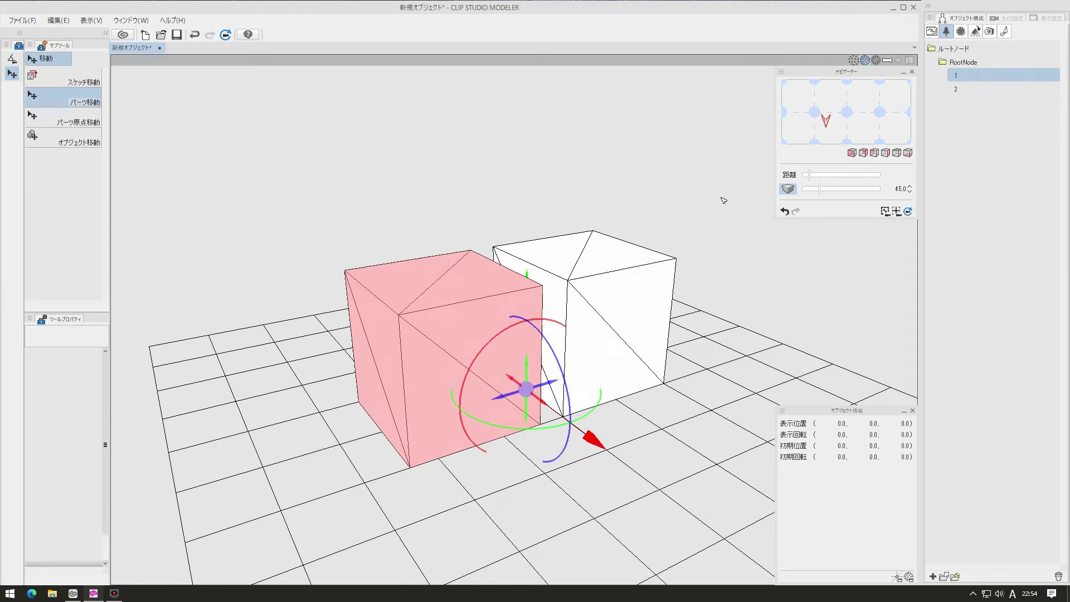
key("7")
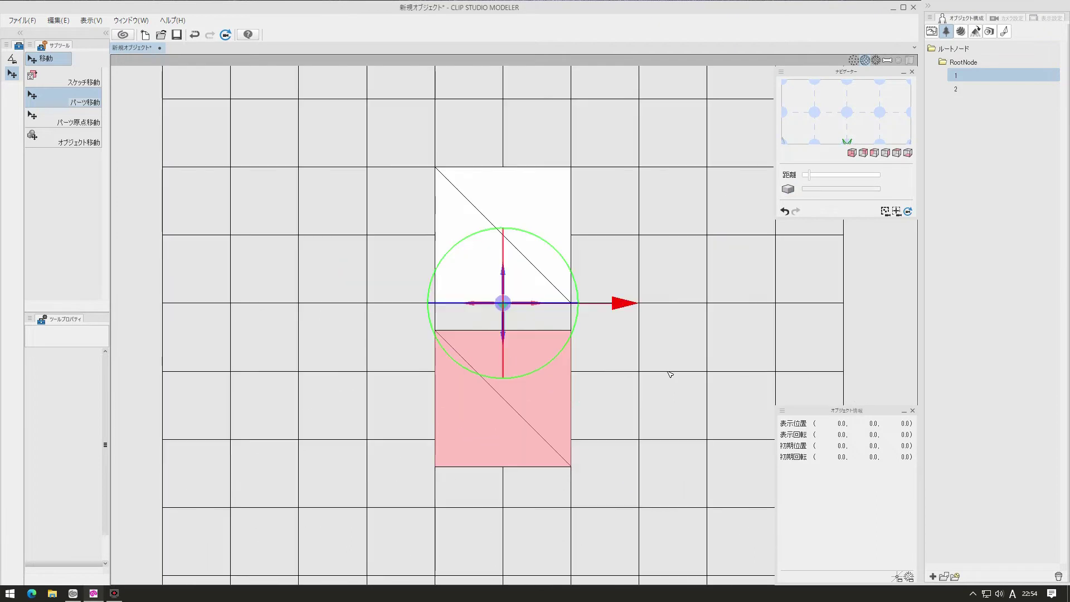
left_click(78, 117)
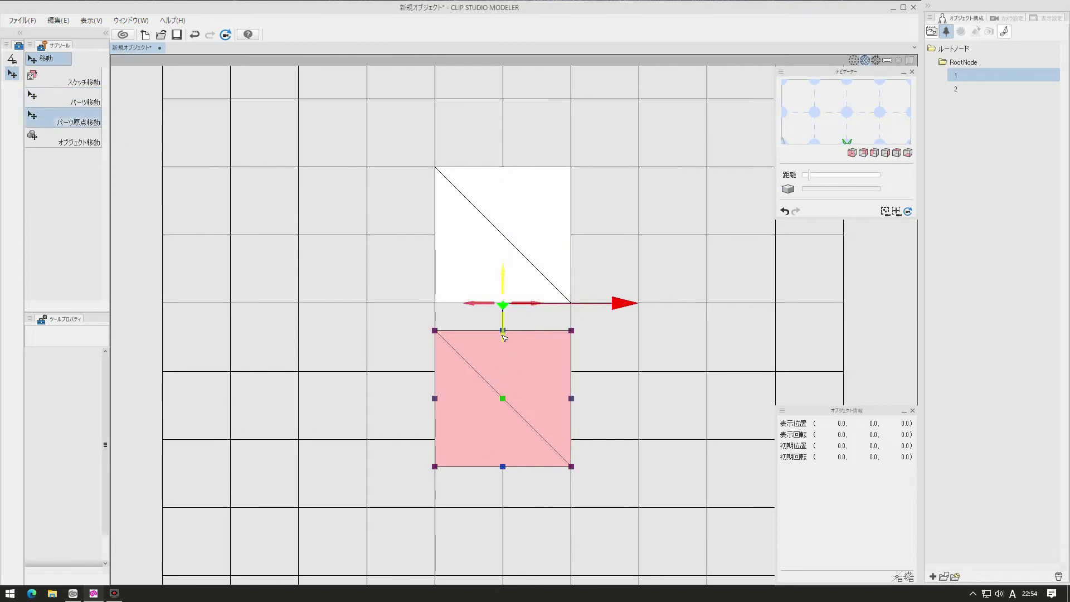
left_click_drag(503, 334, 515, 433)
middle_click_drag(664, 401, 446, 191)
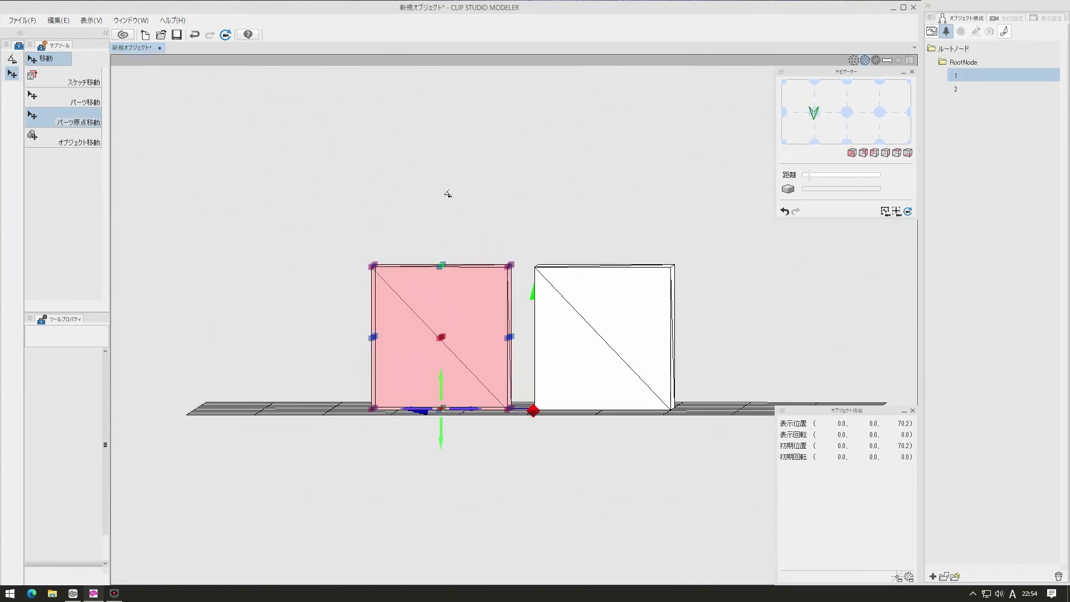
left_click_drag(440, 381, 443, 310)
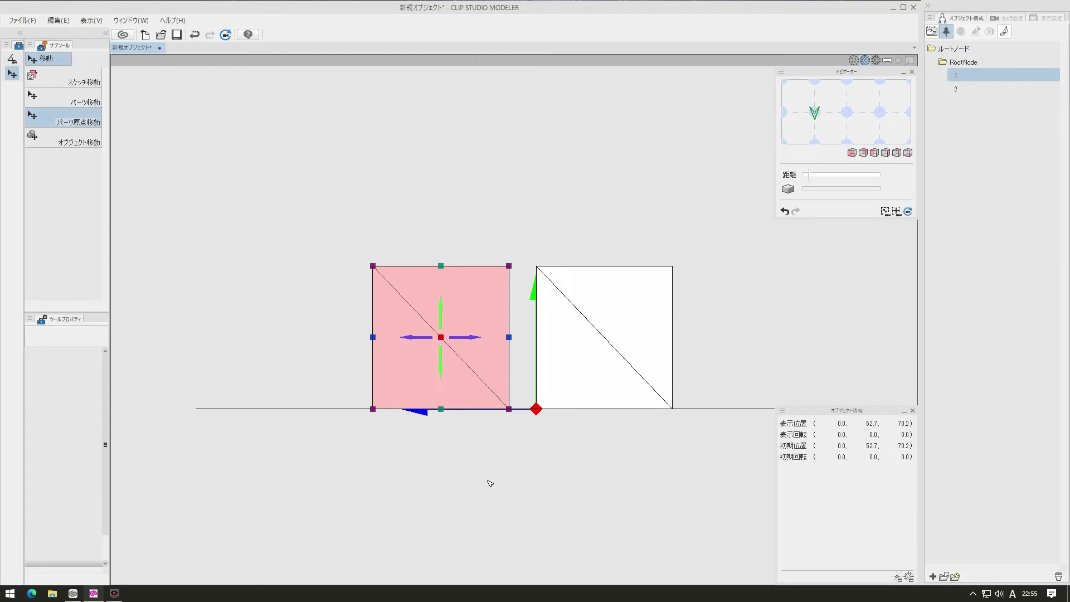
middle_click_drag(483, 476, 523, 522)
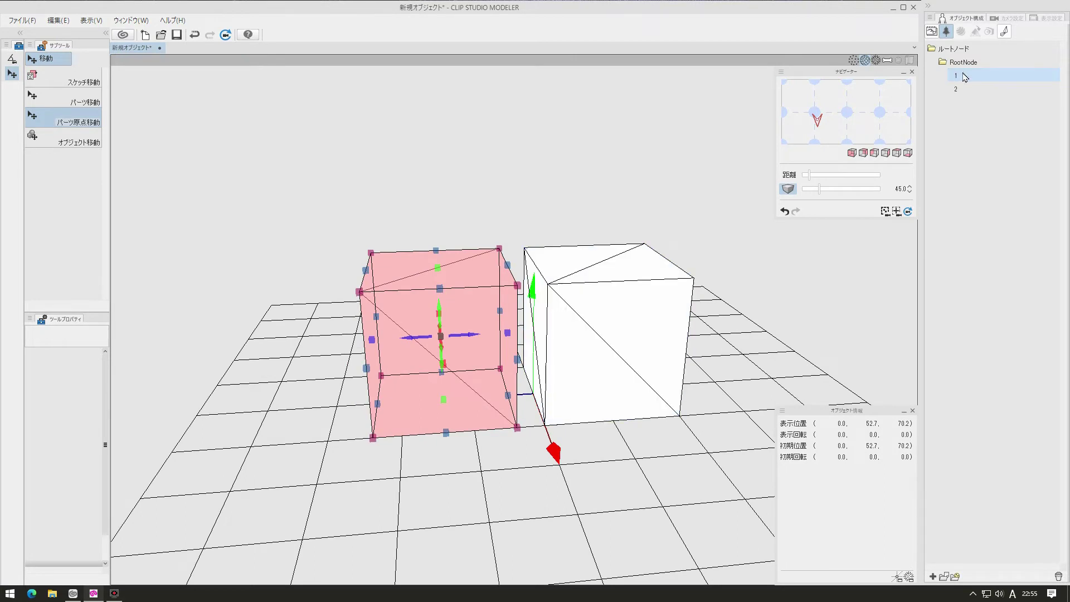
Step: Add a movable (可動) setting for part 1 and name it 1
left_click(1004, 34)
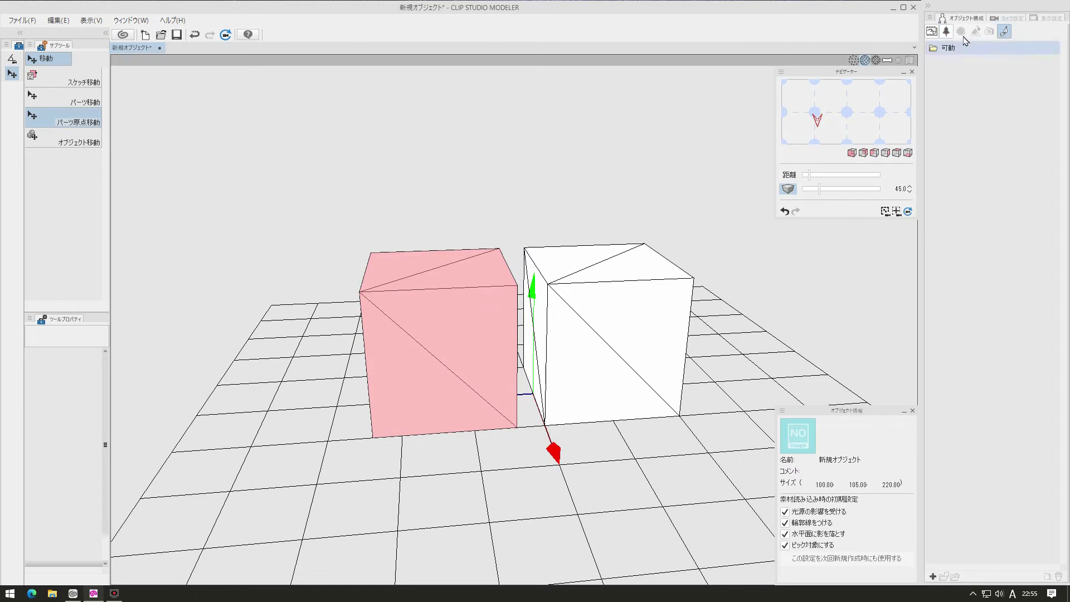
left_click(933, 576)
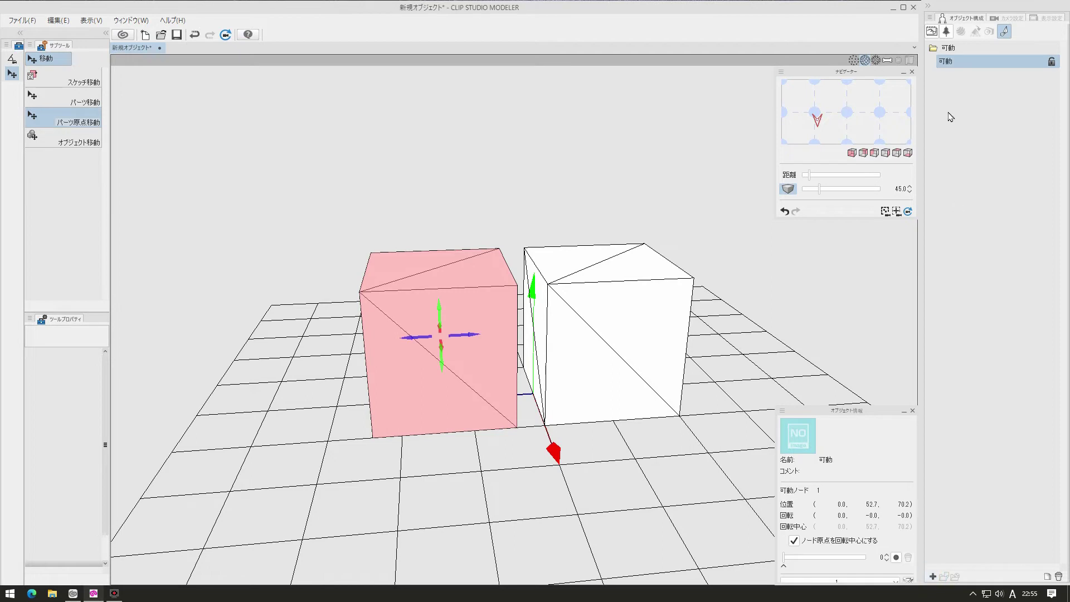
double_click(946, 62)
type("1")
key("Return")
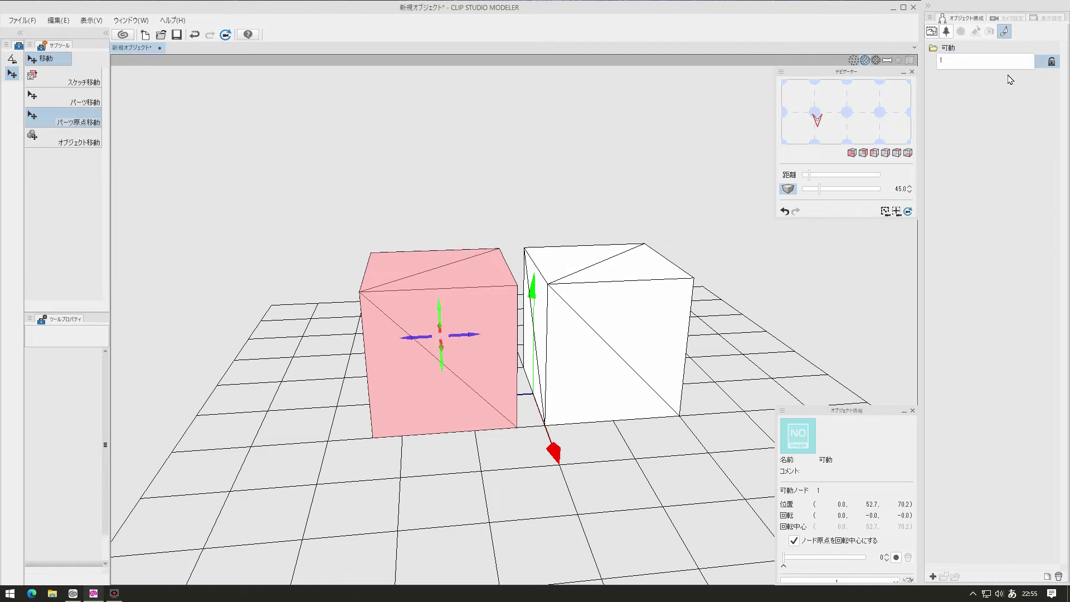
left_click(978, 178)
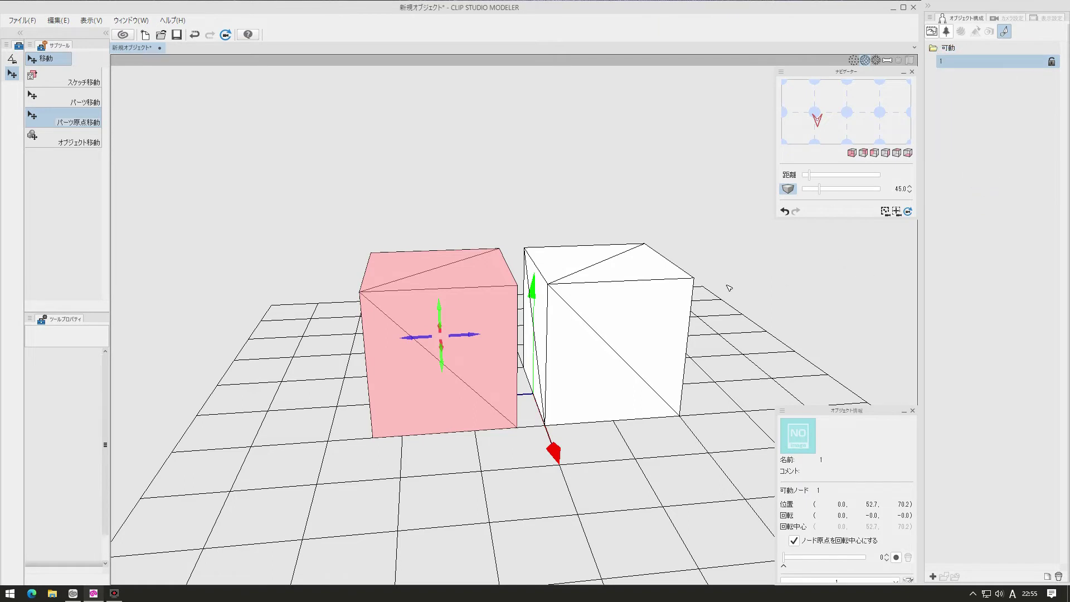
Step: With the movable slider at 20, move part 1's cube away from the other cube to about Z 150.5 using パーツ移動
middle_click_drag(734, 278, 797, 304)
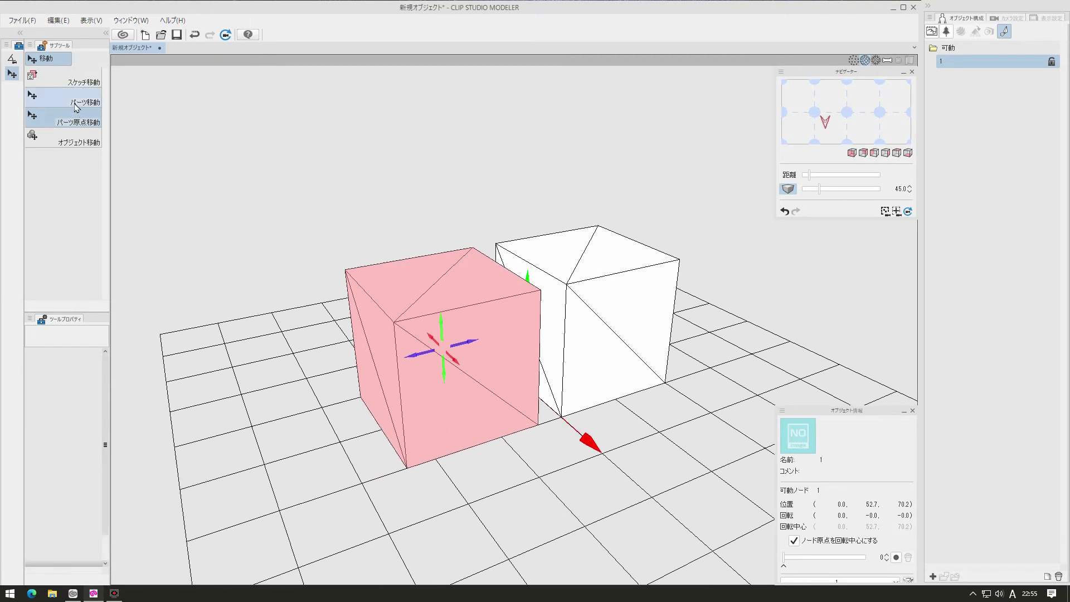
left_click(92, 99)
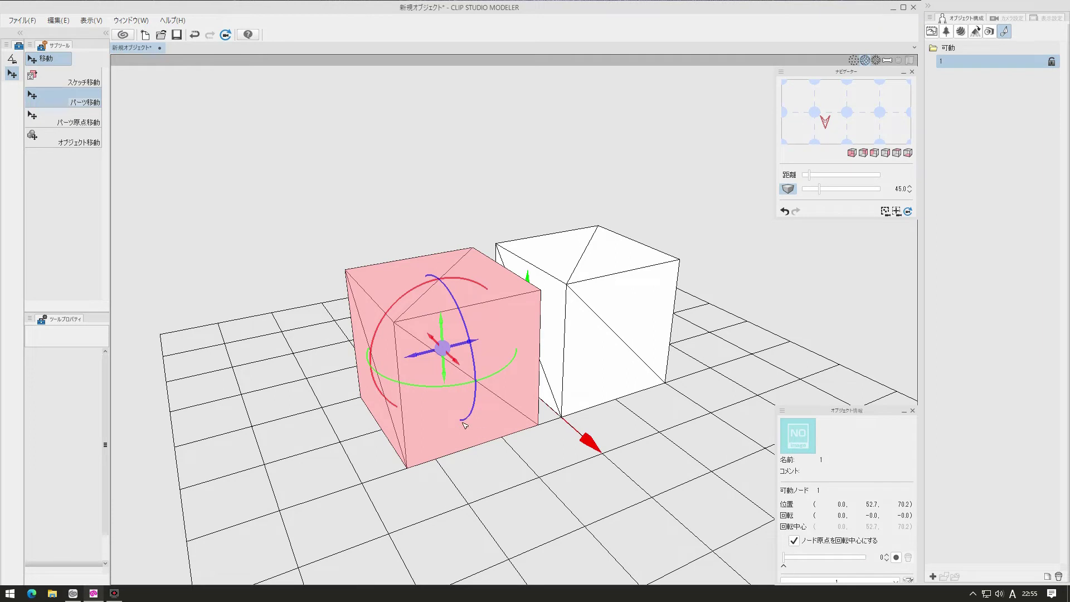
left_click_drag(414, 355, 496, 321)
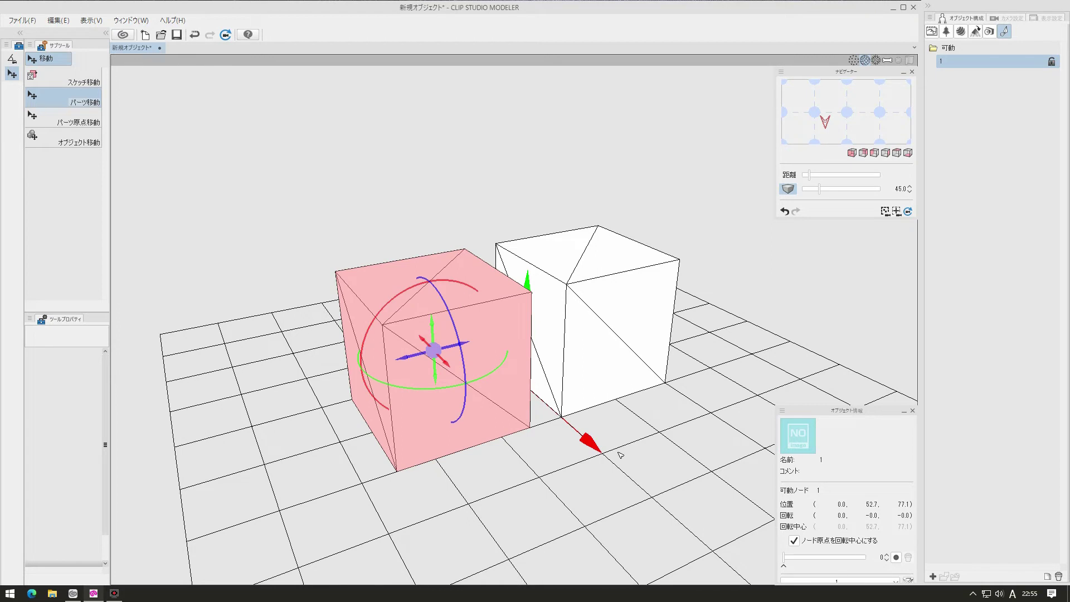
key("ctrl+z")
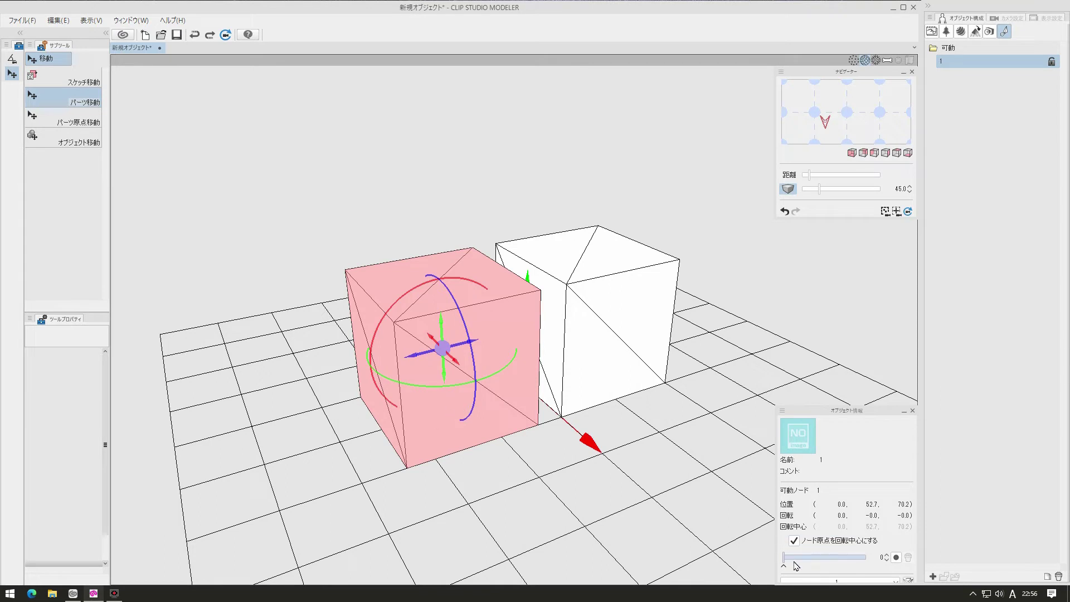
left_click_drag(784, 558, 827, 568)
left_click_drag(412, 353, 291, 381)
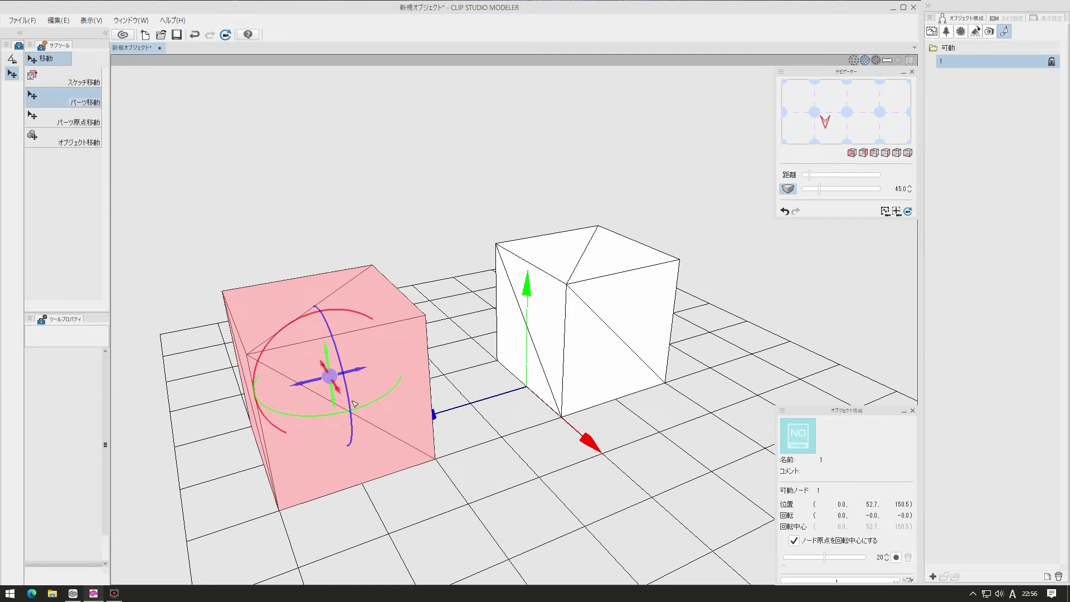
Step: Rotate the cube to exactly 90 degrees in the third rotation value and register this pose at slider value 20
left_click_drag(350, 404, 287, 220)
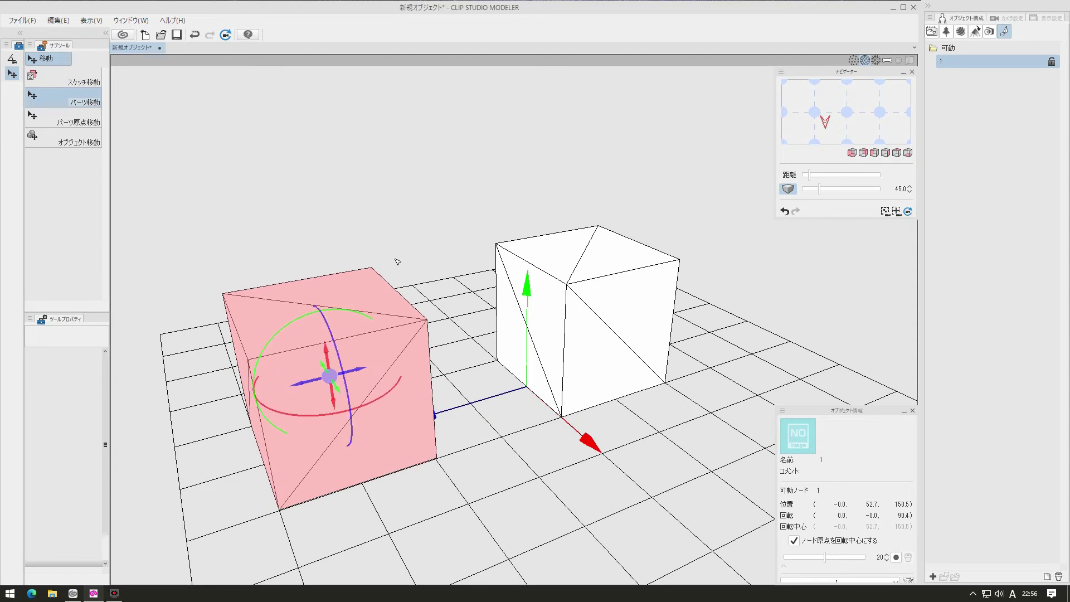
double_click(905, 516)
type("90")
key("Return")
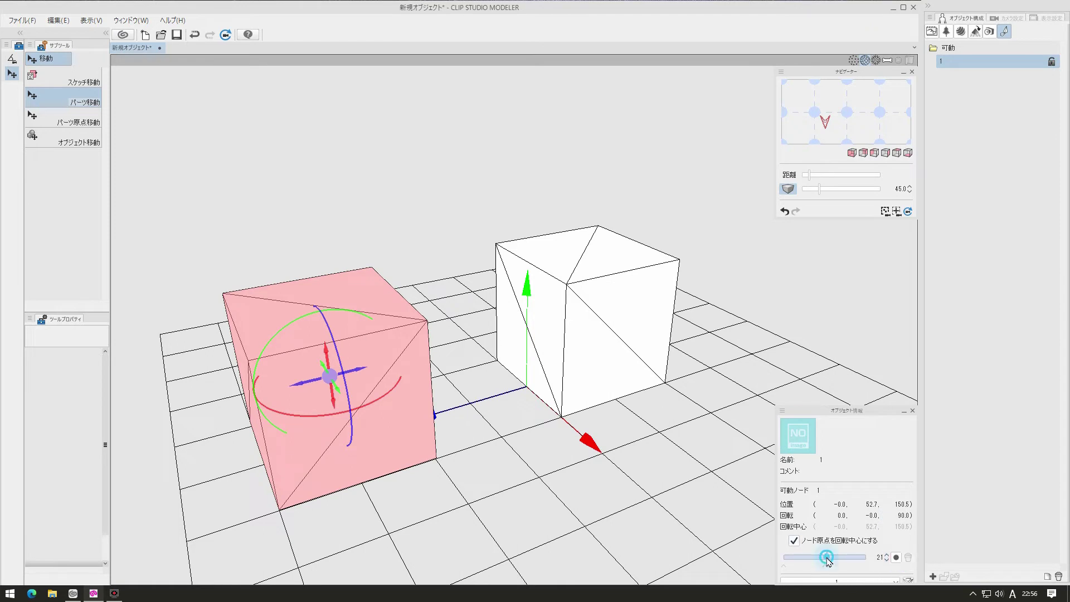
mouse_move(827, 560)
left_mouse_down()
mouse_move(776, 570)
mouse_move(827, 561)
left_mouse_up()
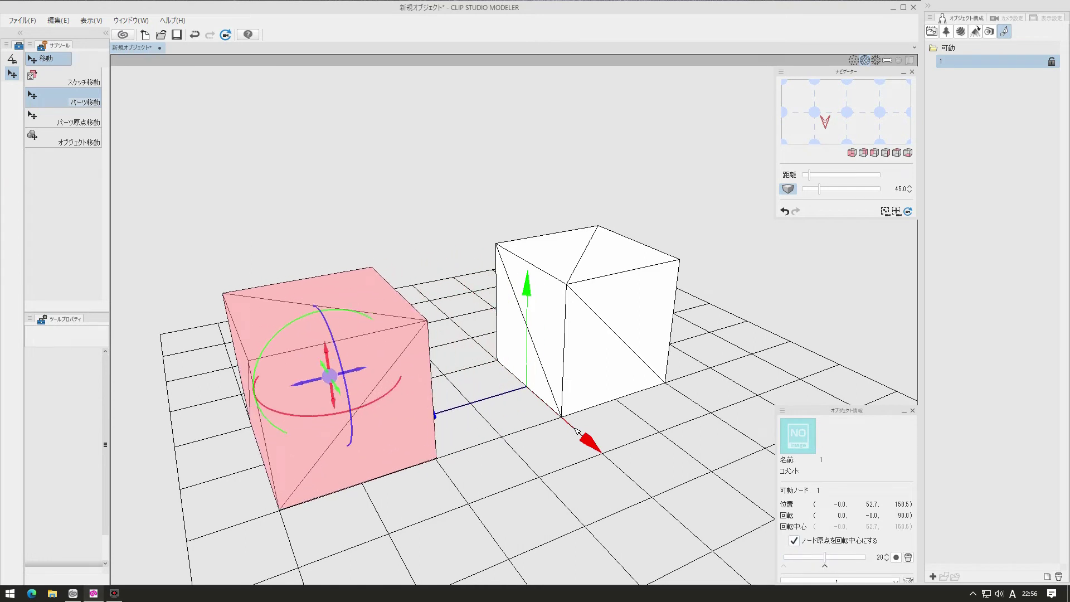
Step: At slider value 30, move the cube further out to about Z 300.6 and register the pose
middle_click_drag(551, 488, 664, 426)
left_click_drag(806, 175, 814, 175)
left_click_drag(652, 427, 663, 473)
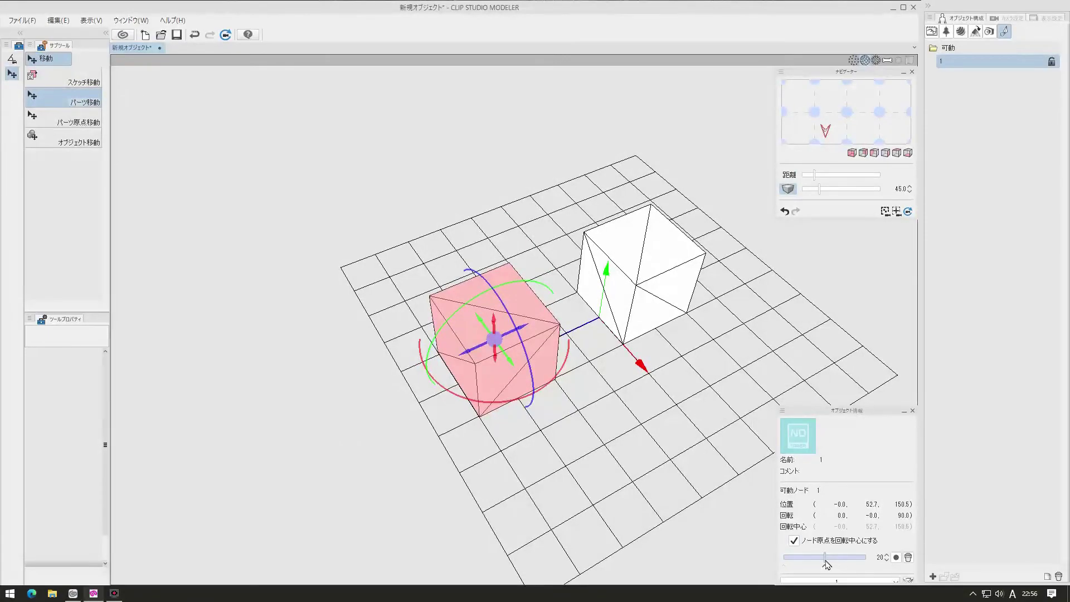
left_click_drag(826, 557, 852, 568)
left_click(847, 557)
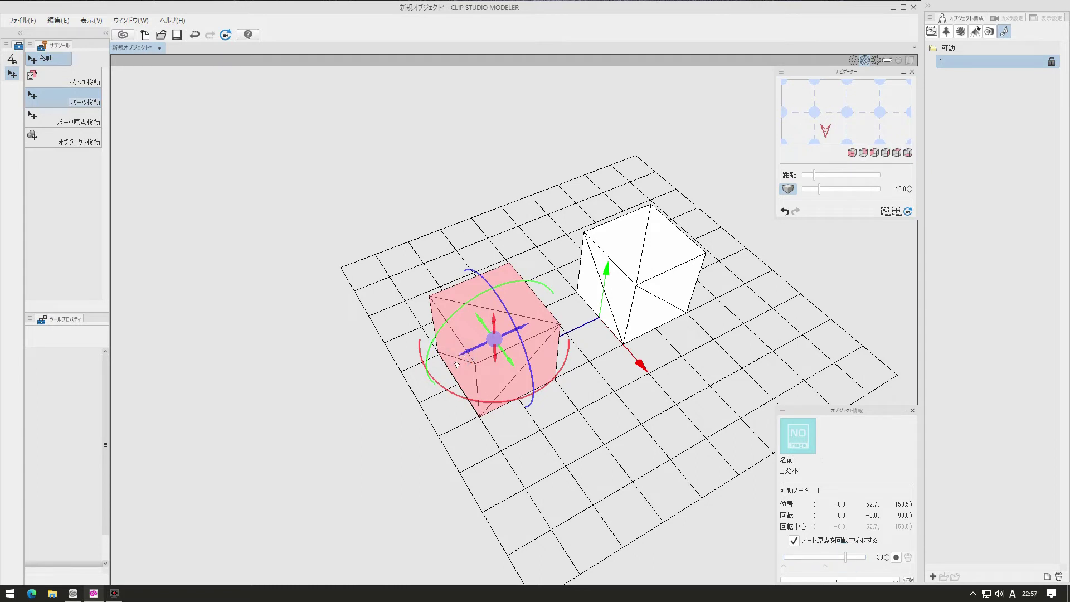
left_click_drag(466, 357, 341, 389)
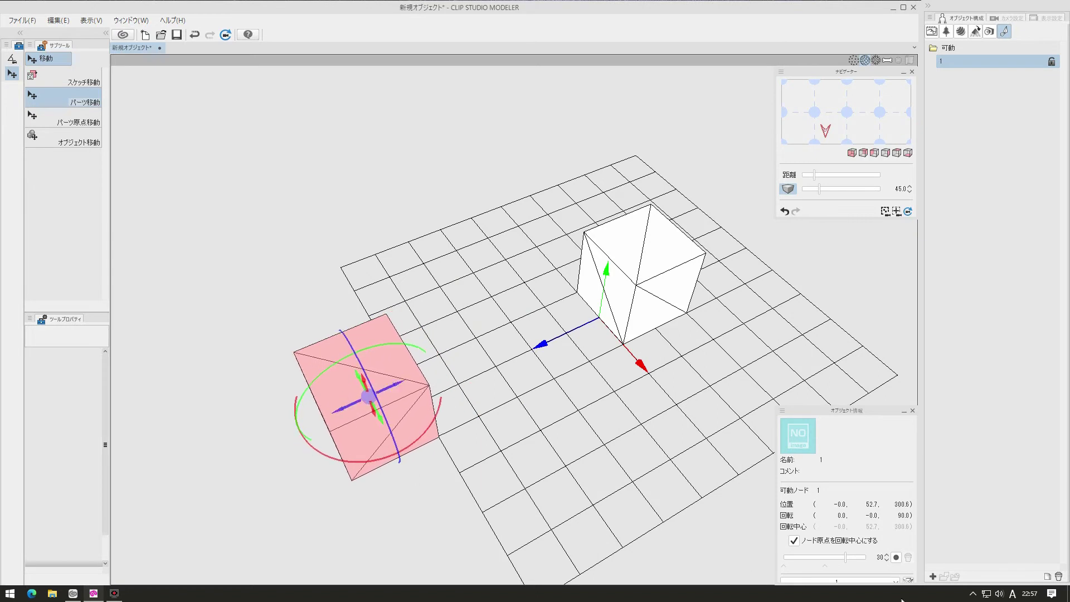
left_click(895, 560)
Step: At the movable slider's maximum, raise the cube and register the pose
left_click_drag(846, 558, 867, 557)
left_click_drag(368, 413, 330, 299)
left_click(896, 557)
Step: Run the movable slider back to 0 to check the cube's registered movement
left_click_drag(866, 557, 784, 577)
left_click_drag(750, 392, 747, 358)
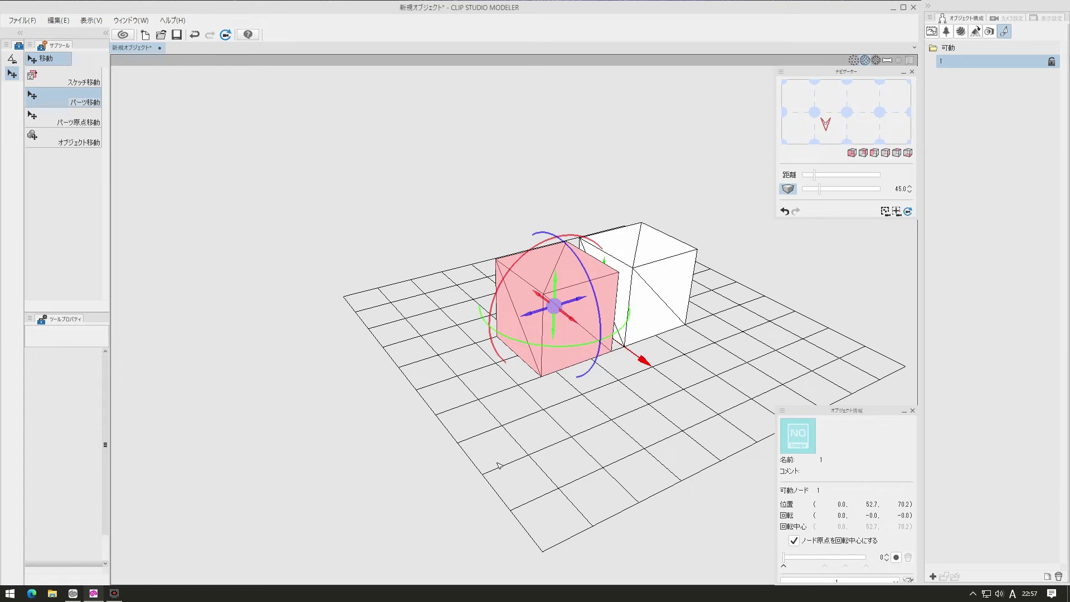
mouse_move(788, 561)
left_mouse_down()
mouse_move(863, 562)
mouse_move(783, 564)
left_mouse_up()
Step: Close the two-cube object and load the model containing the car group and part d
left_click(160, 52)
left_click(532, 223)
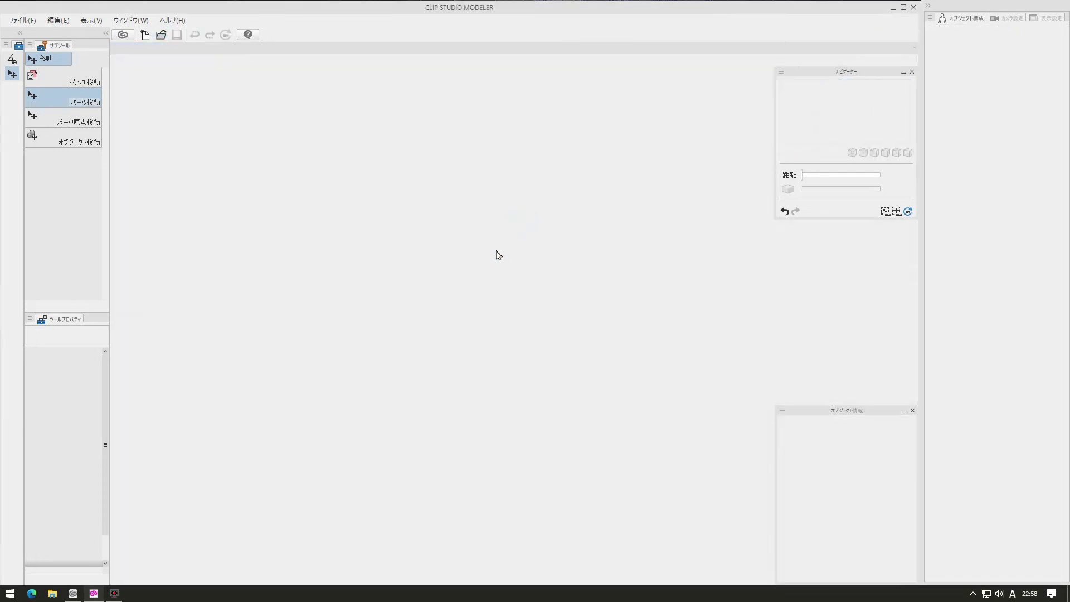
left_click(666, 222)
left_click(440, 283)
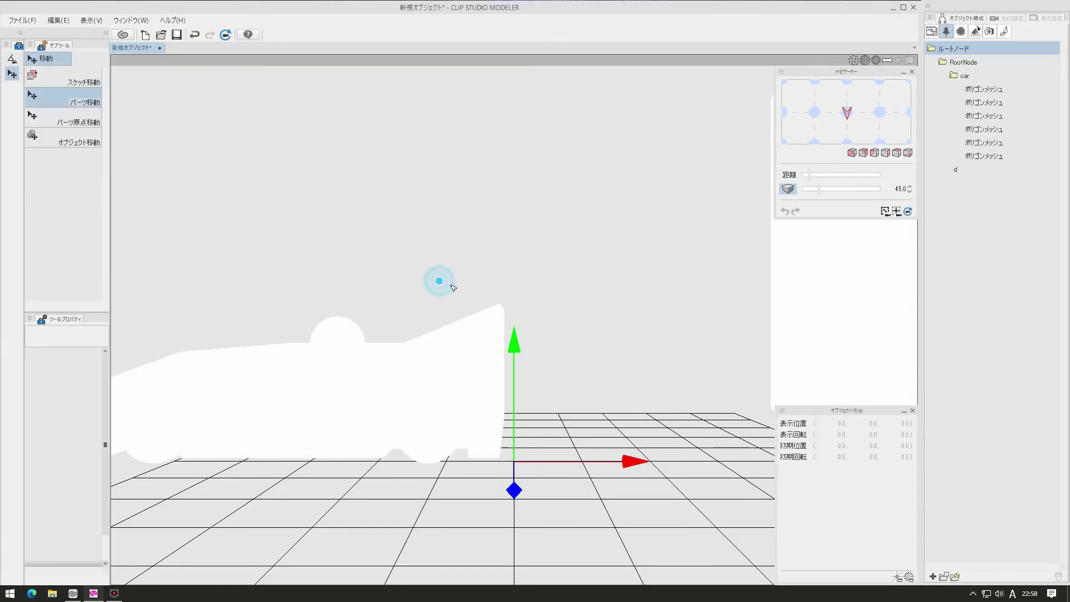
Step: Display the polygon edges and examine the car and the large cylinder from several angles and distances
left_click(864, 60)
mouse_move(560, 272)
middle_mouse_down()
mouse_move(573, 298)
mouse_move(647, 303)
mouse_move(669, 145)
middle_mouse_up()
left_click_drag(805, 174, 830, 175)
middle_click_drag(566, 432, 574, 471)
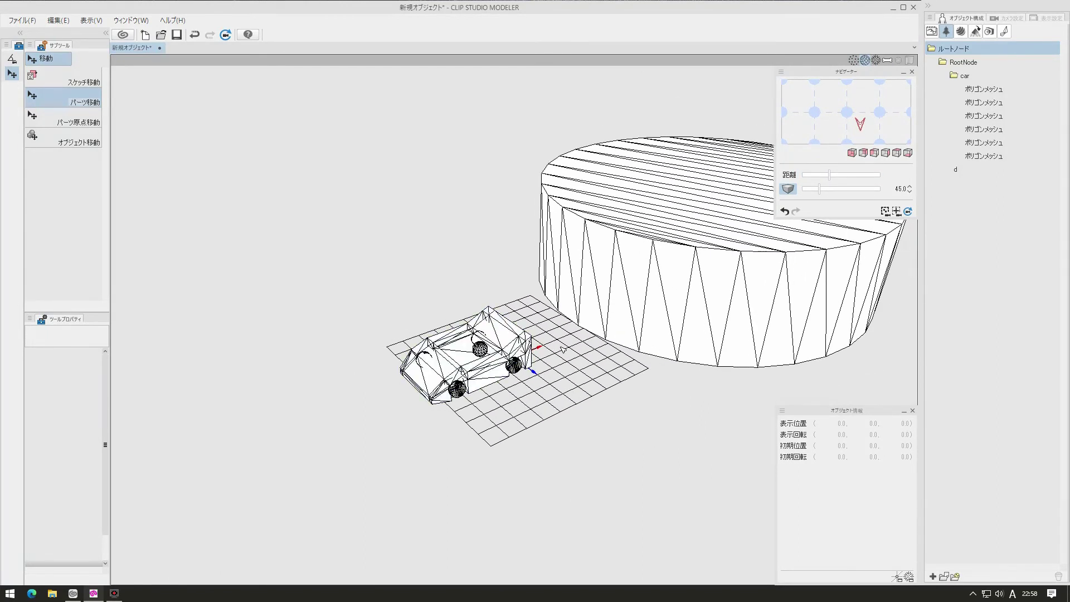
middle_click_drag(580, 439, 502, 341)
middle_click_drag(574, 387, 571, 363)
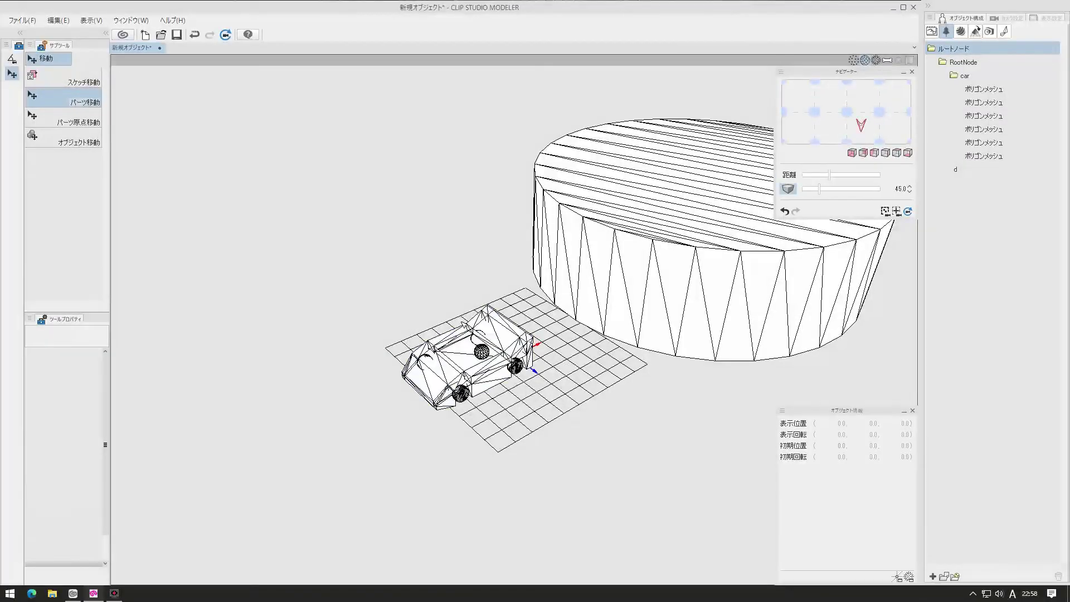
mouse_move(549, 406)
middle_mouse_down()
mouse_move(569, 461)
mouse_move(539, 412)
middle_mouse_up()
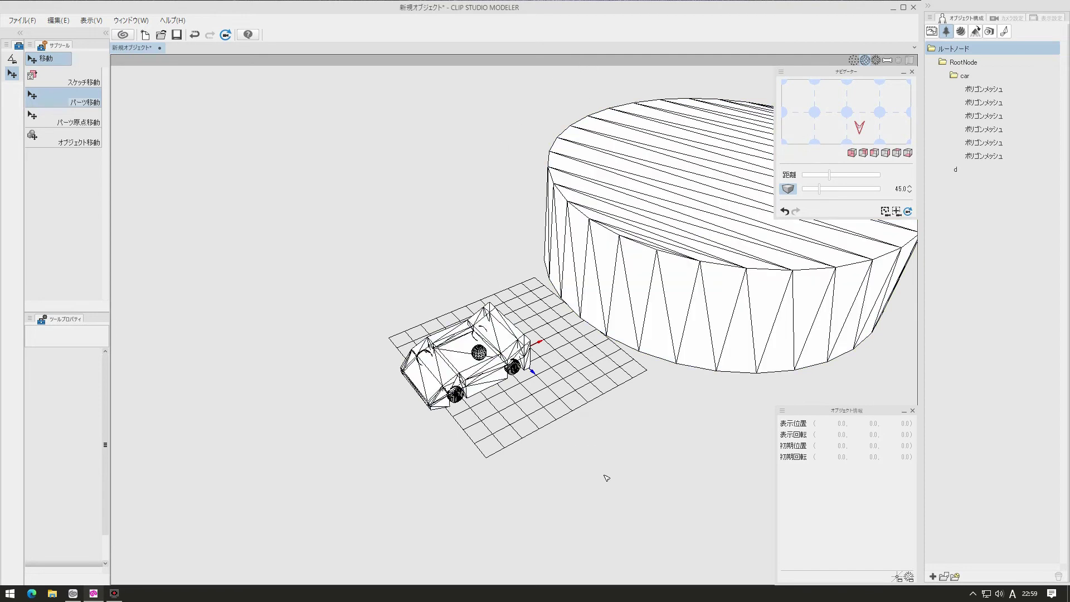
left_click_drag(587, 391, 568, 423)
mouse_move(568, 358)
left_mouse_down()
mouse_move(566, 430)
mouse_move(526, 489)
mouse_move(556, 350)
left_mouse_up()
mouse_move(829, 175)
left_mouse_down()
mouse_move(848, 179)
mouse_move(838, 178)
left_mouse_up()
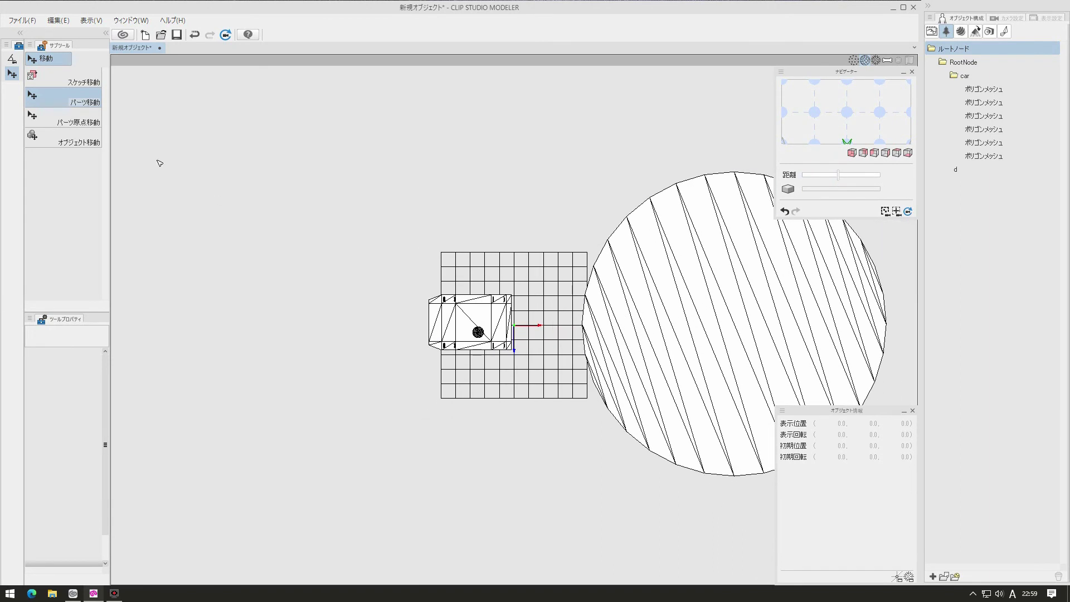
Step: Shift the car group's origin onto the middle of the car, at about Z -13.7, and activate パーツ移動
left_click(78, 118)
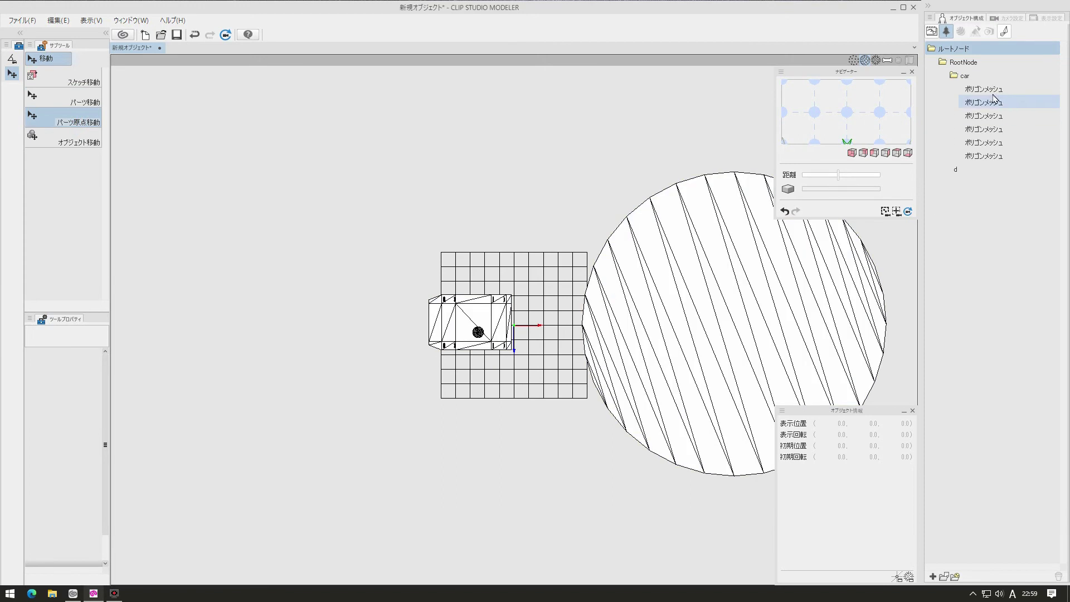
left_click(964, 78)
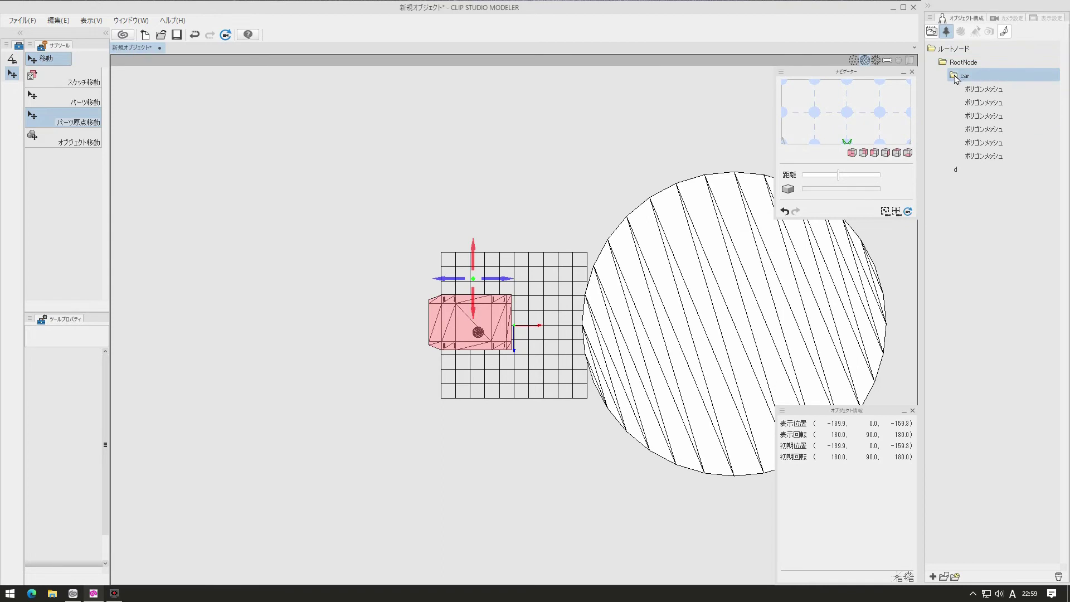
left_click(954, 77)
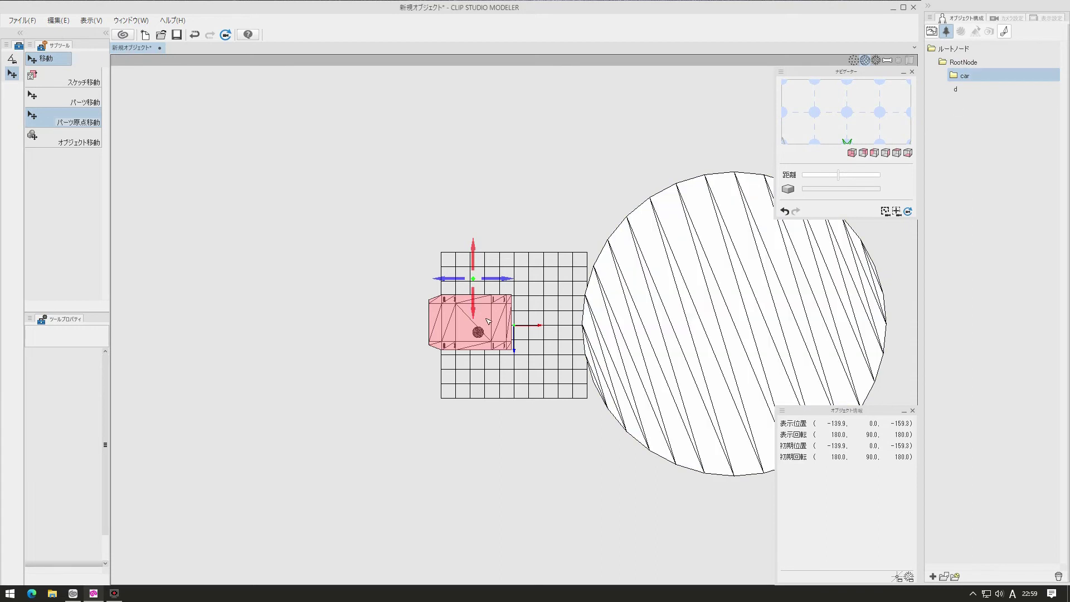
left_click_drag(471, 312, 477, 357)
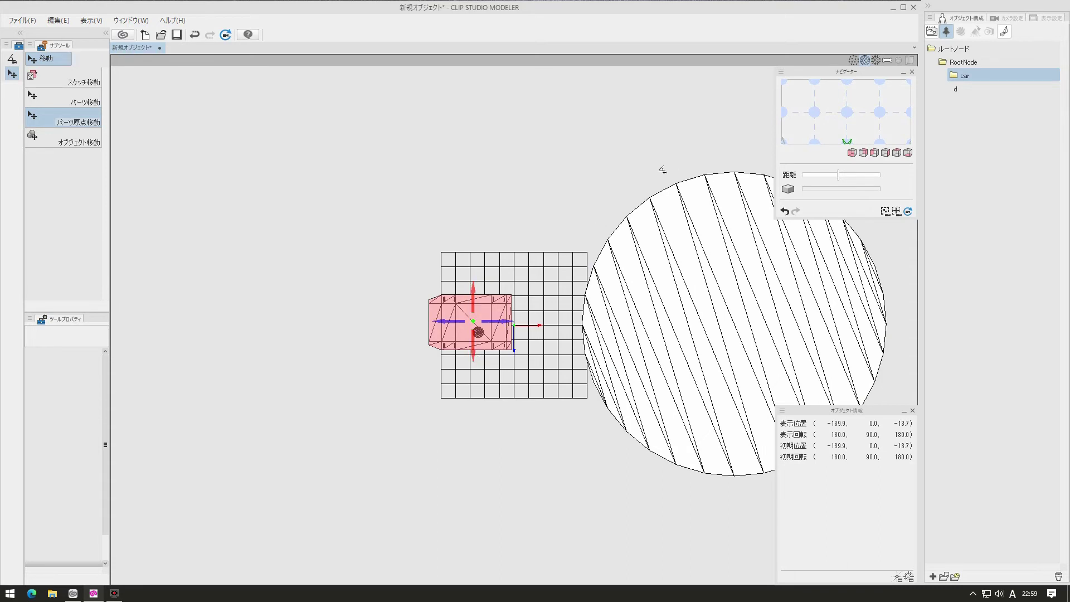
middle_click_drag(652, 162, 502, 169)
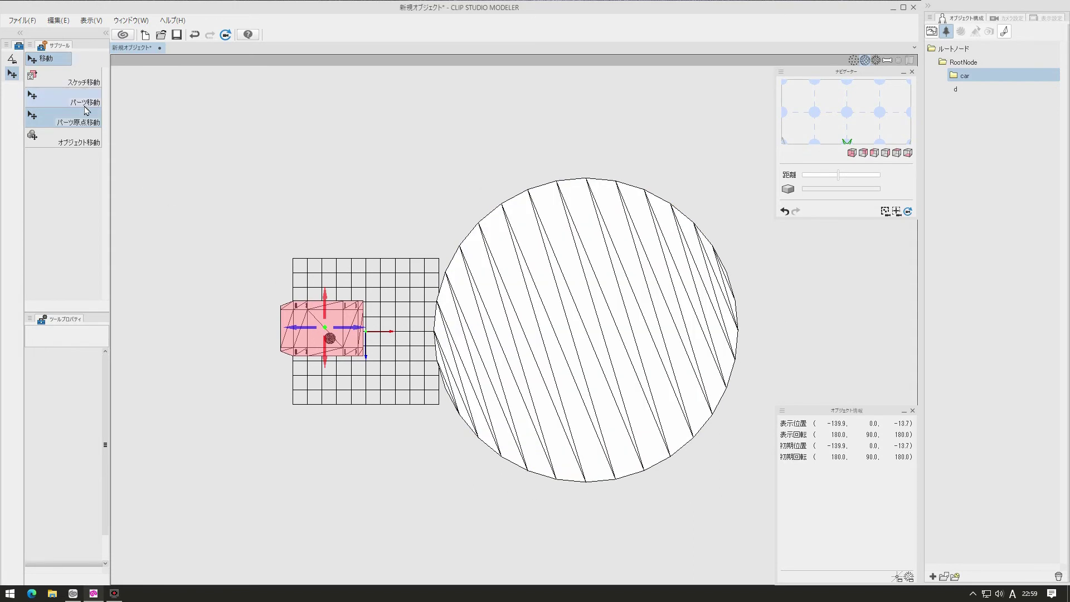
left_click(83, 103)
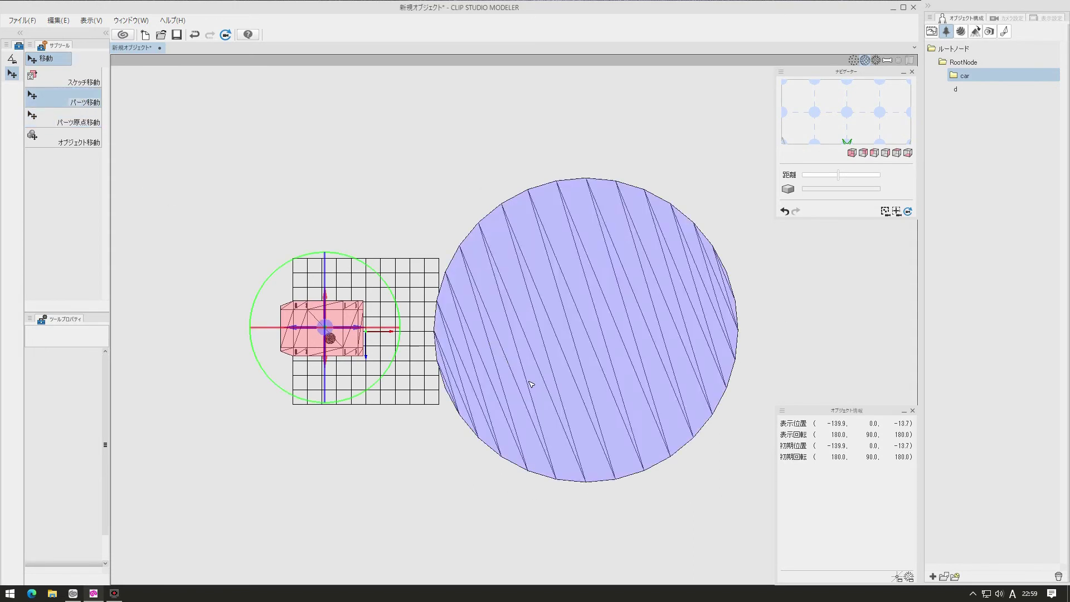